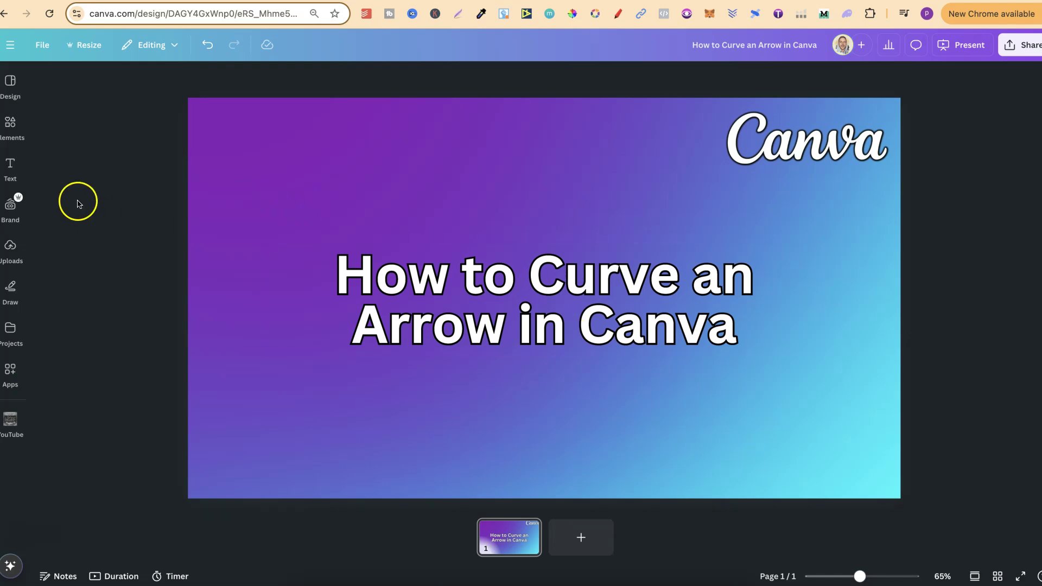
Add a plain straight line from the Shapes library and move it below the title.
left_click(10, 126)
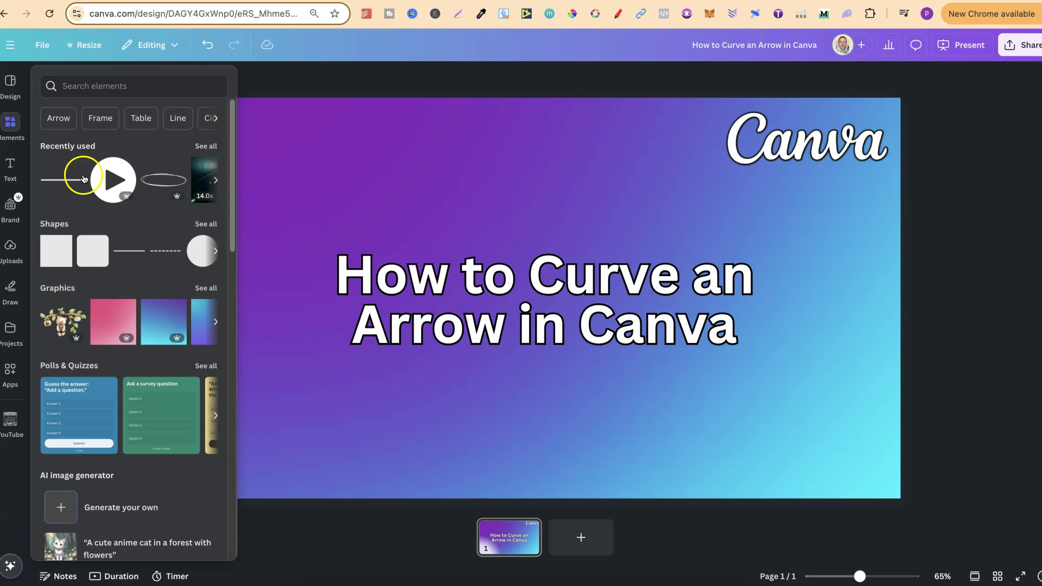
left_click(206, 224)
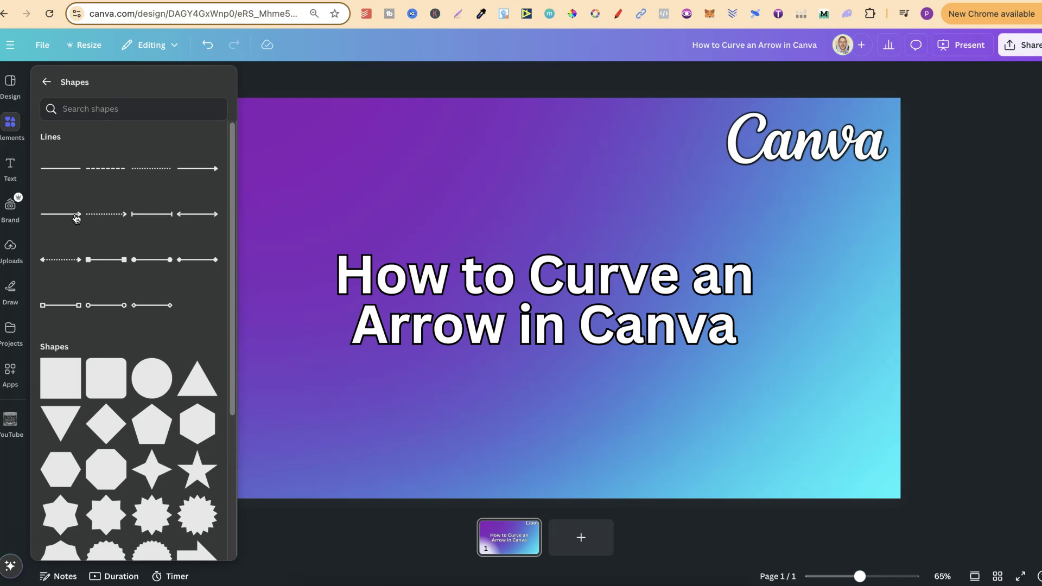
left_click(65, 169)
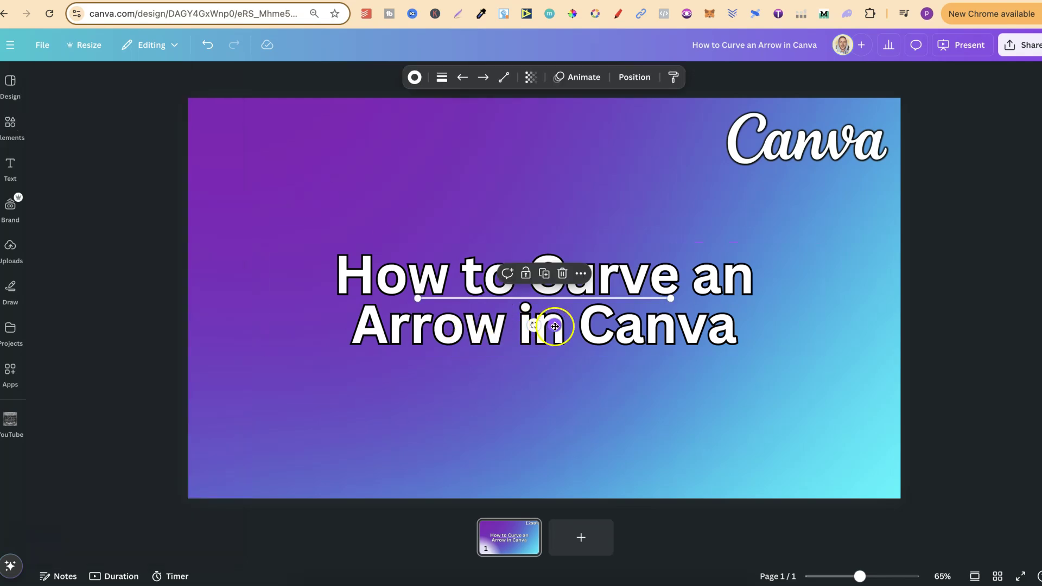
left_click_drag(555, 328, 560, 444)
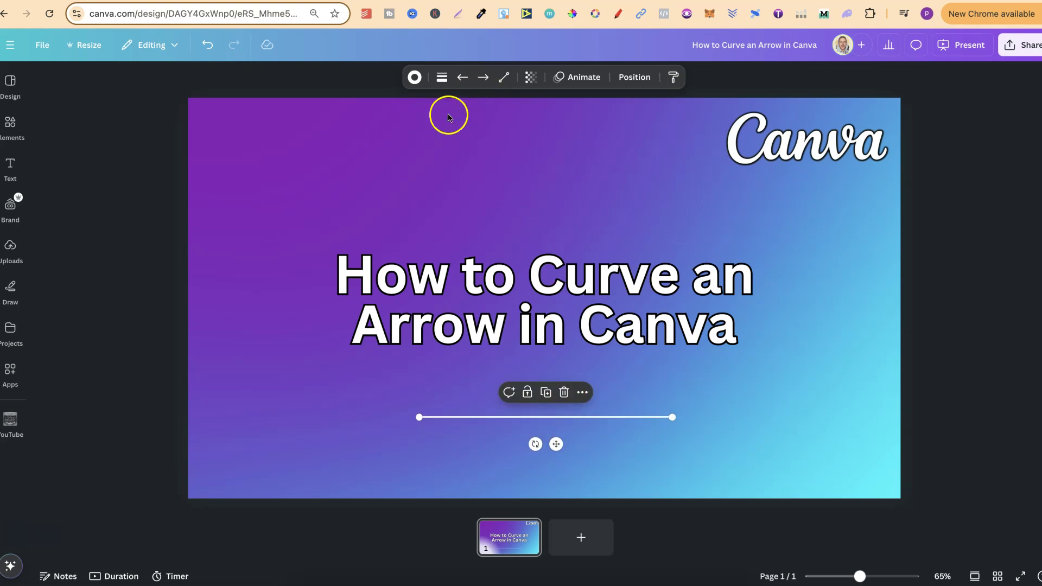
Set the white line's weight to 14 and reselect the line.
left_click(442, 77)
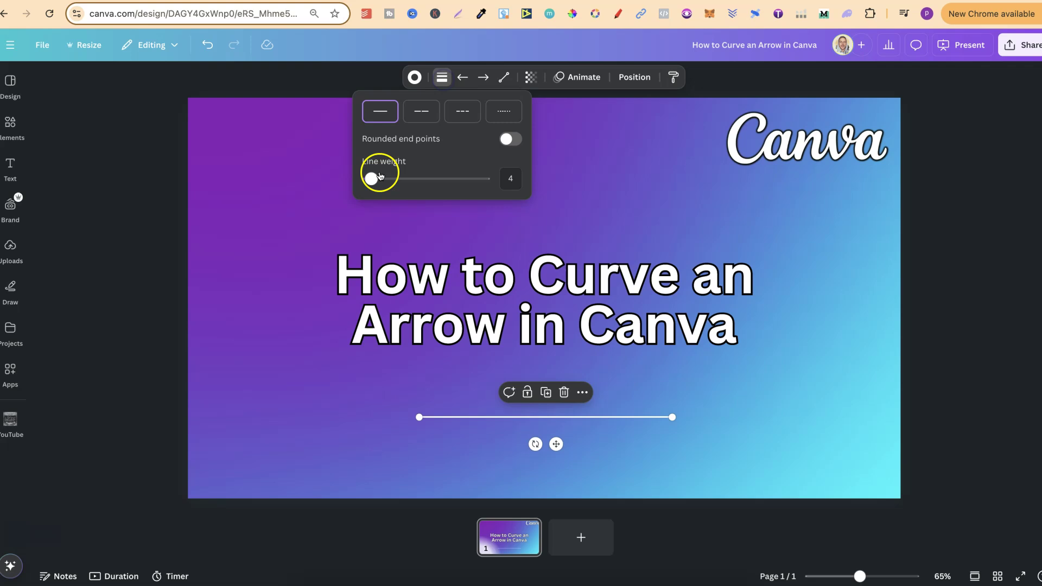
left_click_drag(368, 178, 382, 180)
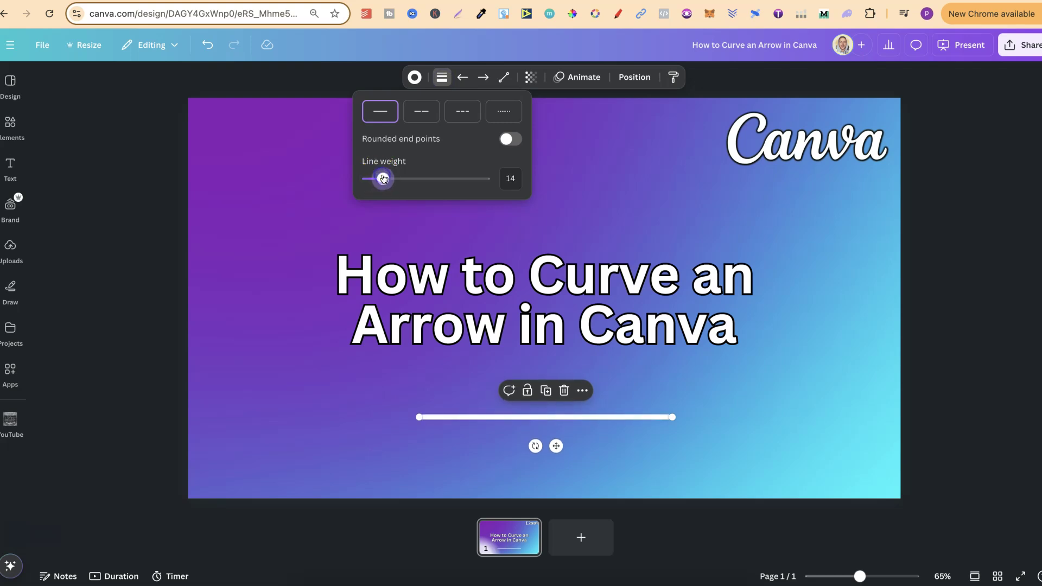
left_click(842, 338)
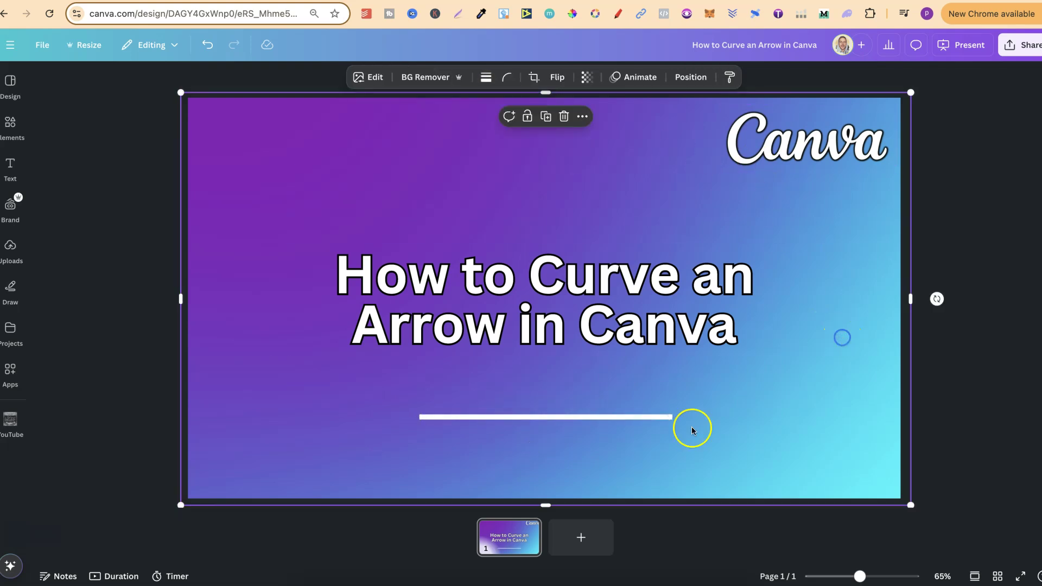
left_click(626, 419)
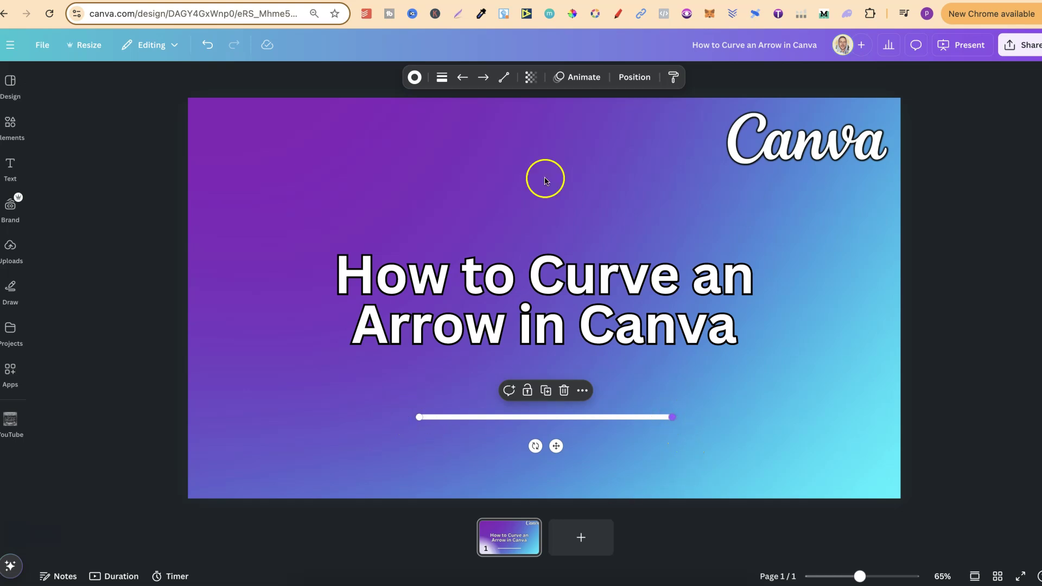
Give the line's right end a filled arrowhead and reselect the arrow.
left_click(484, 78)
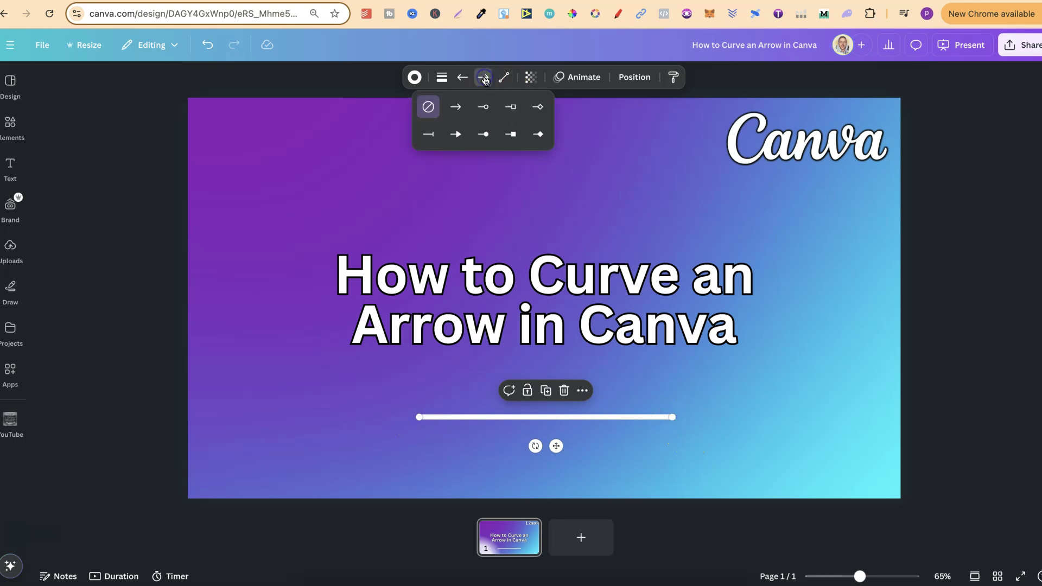
left_click(456, 134)
left_click(455, 134)
left_click(771, 439)
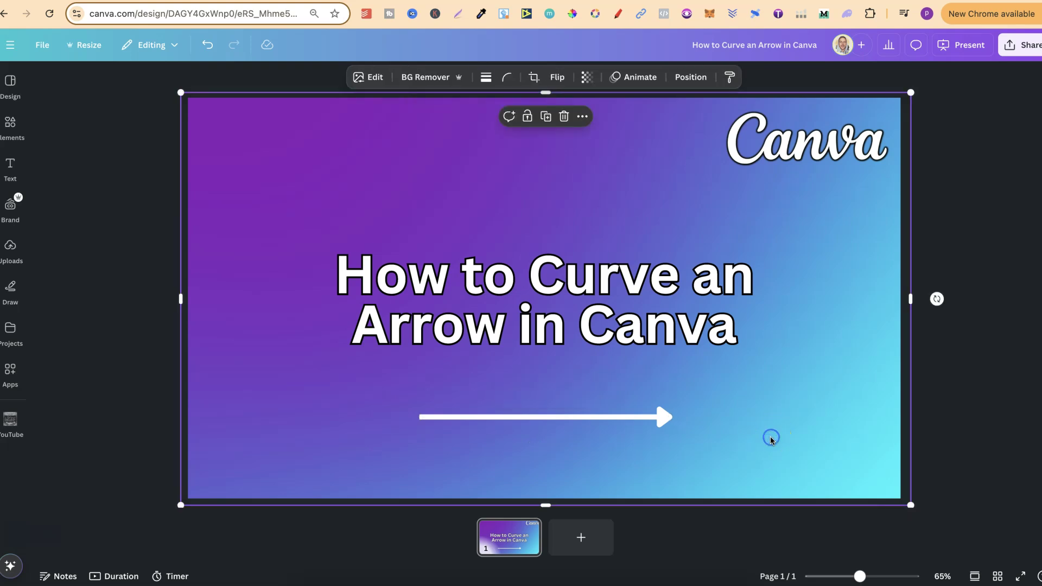
left_click(661, 415)
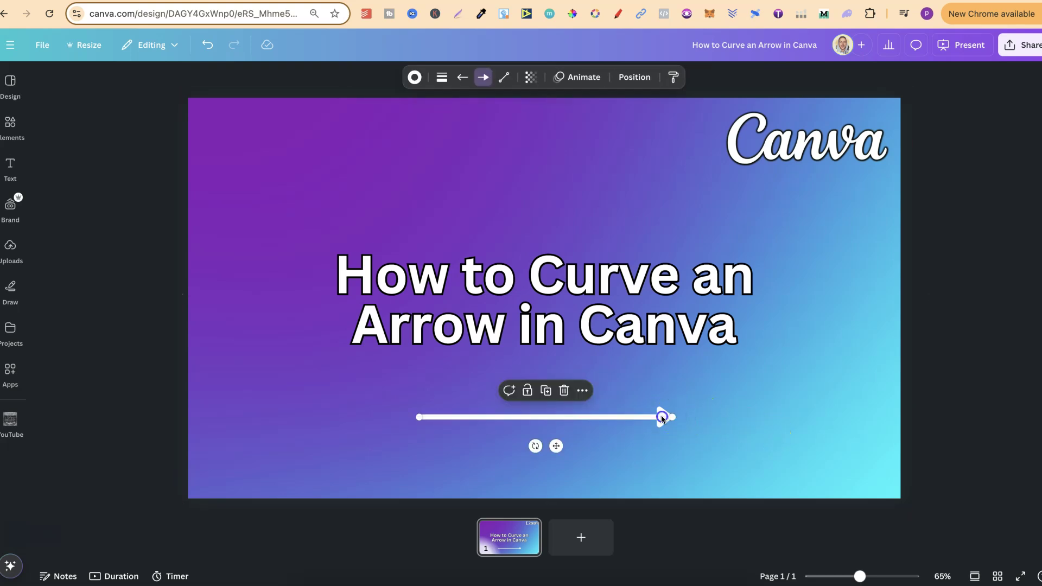
Change the white arrow's line type from straight to Curved.
left_click(502, 79)
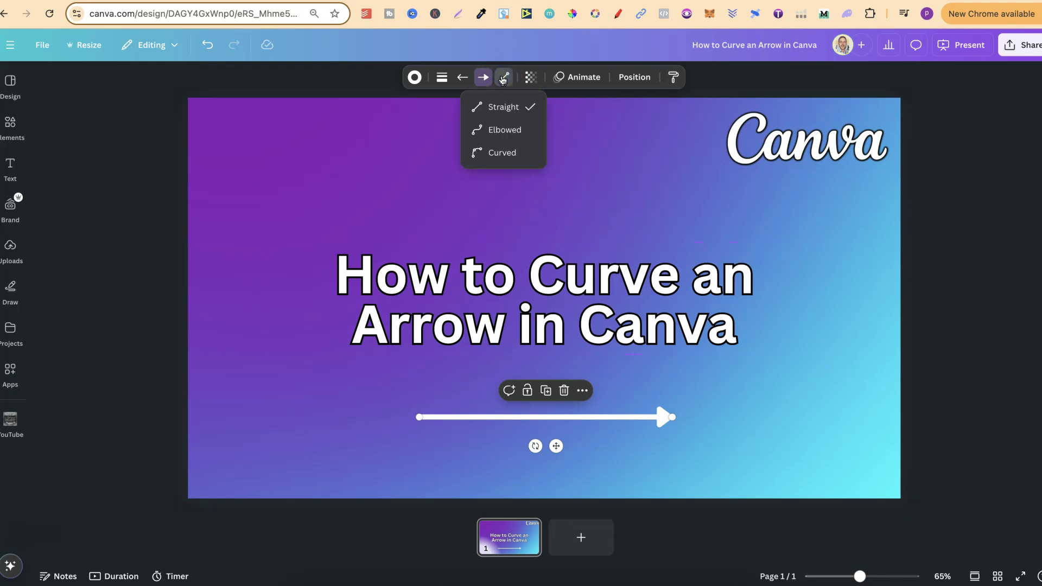
left_click(514, 155)
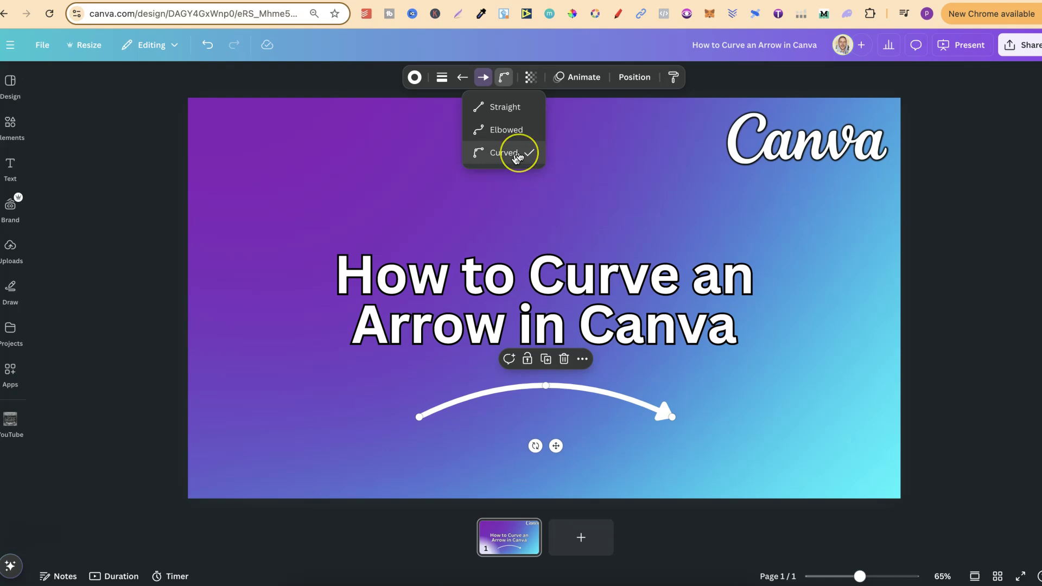
left_click(841, 434)
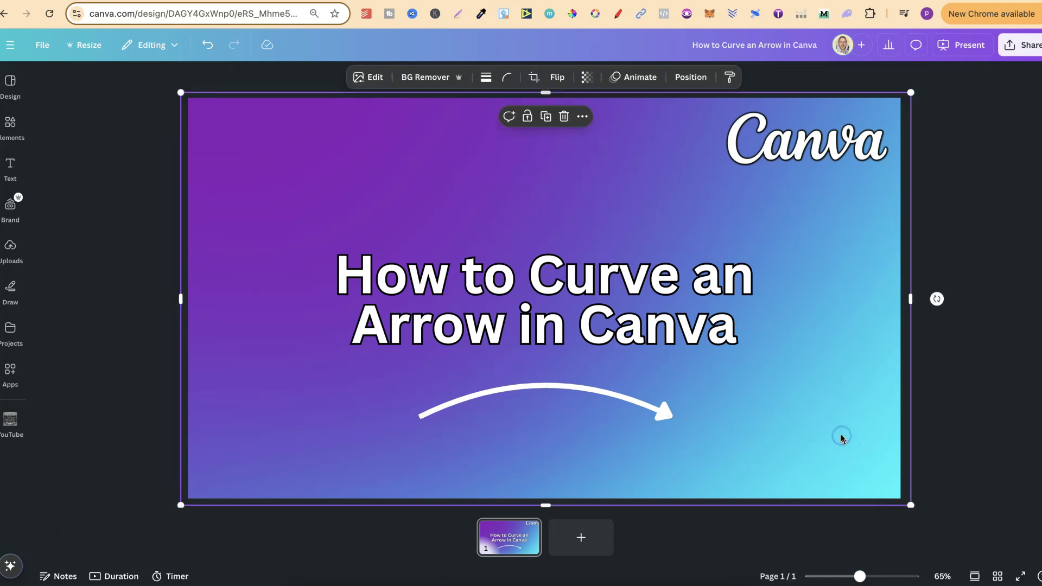
Drag the curved arrow's midpoint upward toward the title for a taller arc.
left_click(593, 393)
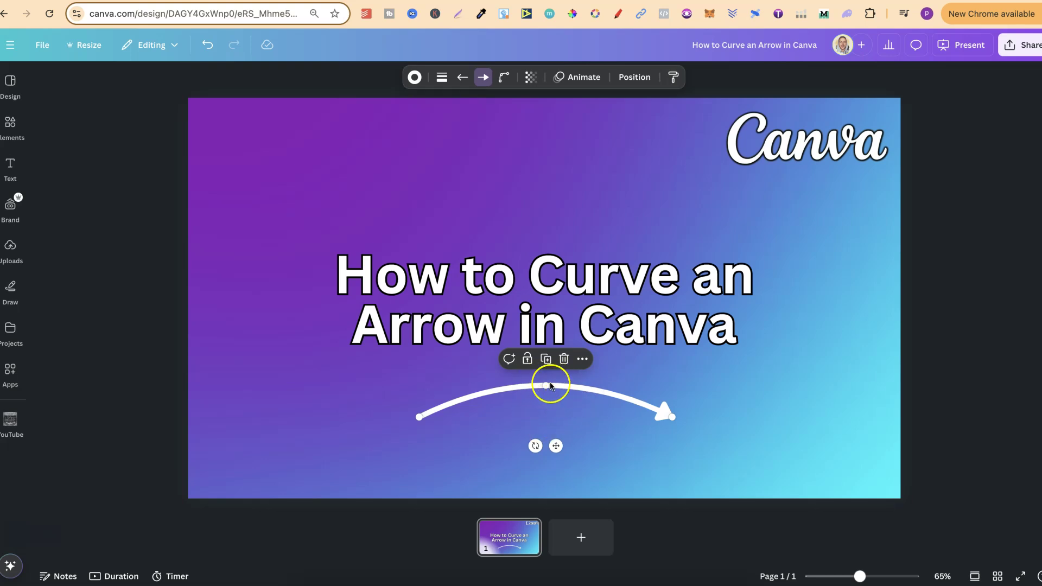
left_click_drag(543, 384, 542, 363)
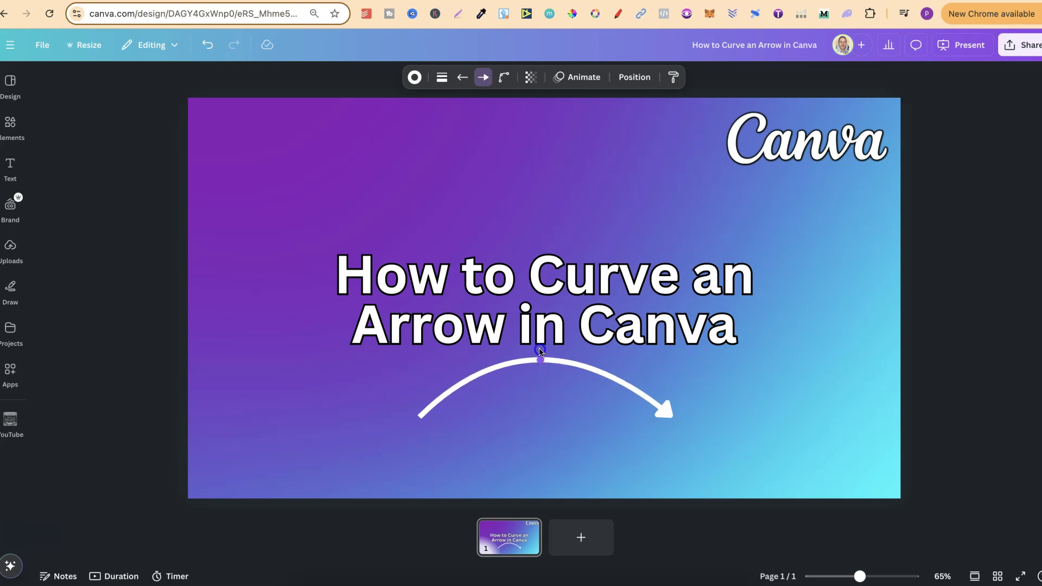
mouse_move(542, 363)
left_mouse_down()
mouse_move(549, 356)
mouse_move(512, 550)
mouse_move(547, 361)
mouse_move(553, 370)
left_mouse_up()
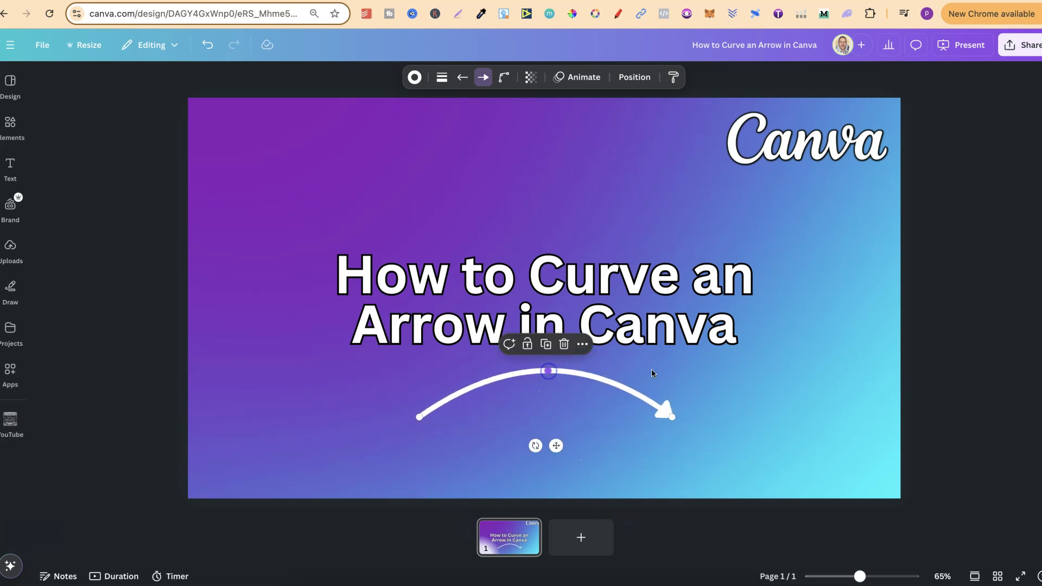
left_click(841, 390)
left_click(1004, 340)
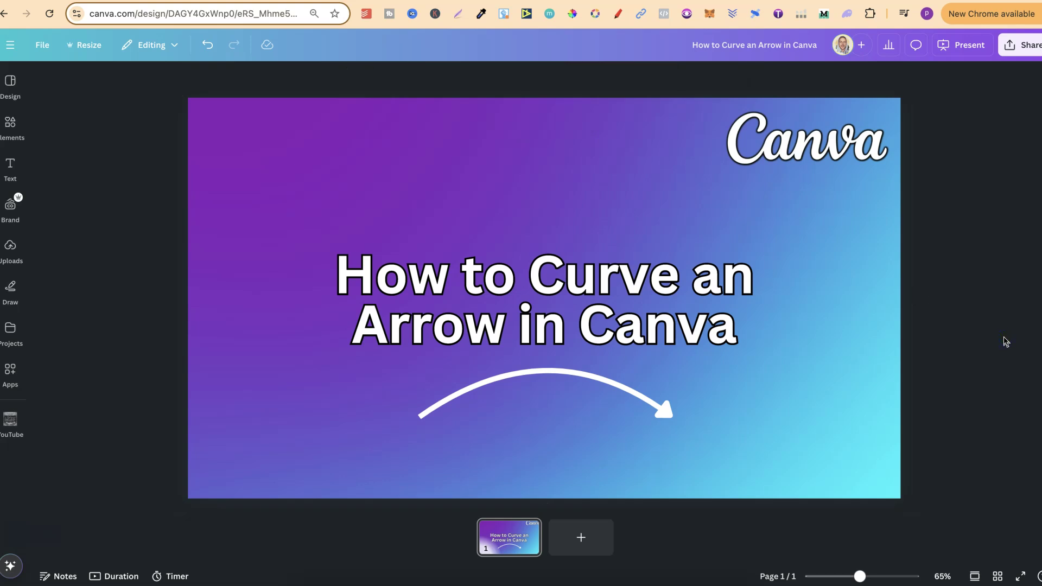